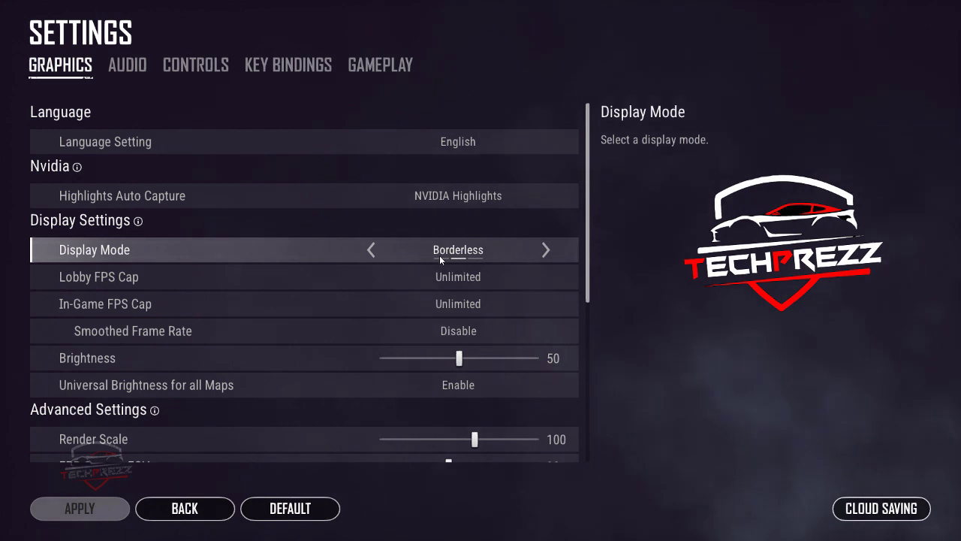
Switch PUBG's display mode to Full Screen, leaving the resolution at 1920 * 1080
click(440, 256)
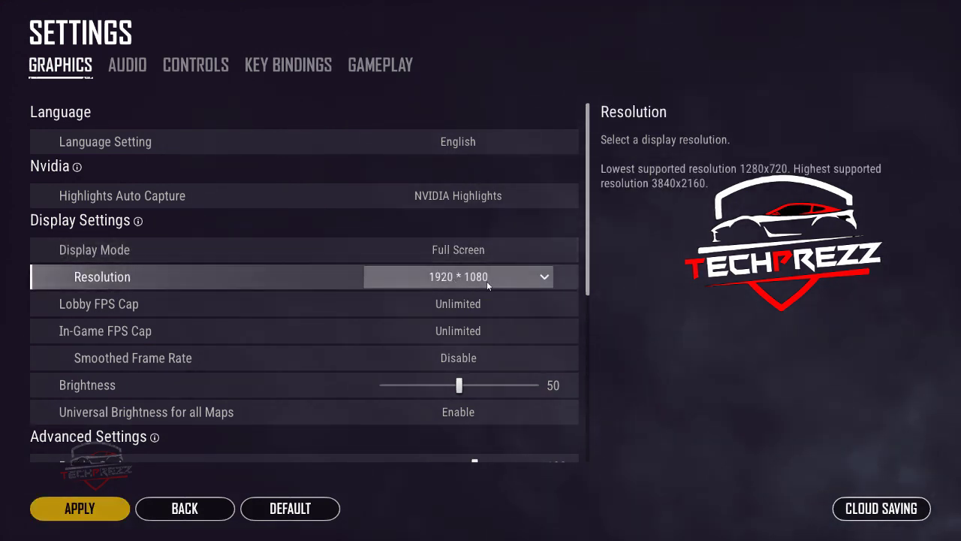
click(455, 278)
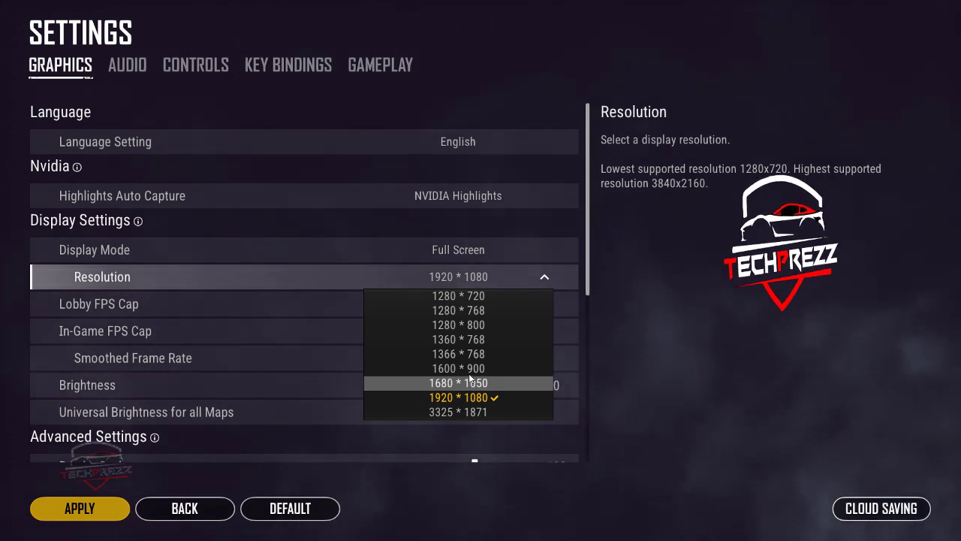
click(685, 311)
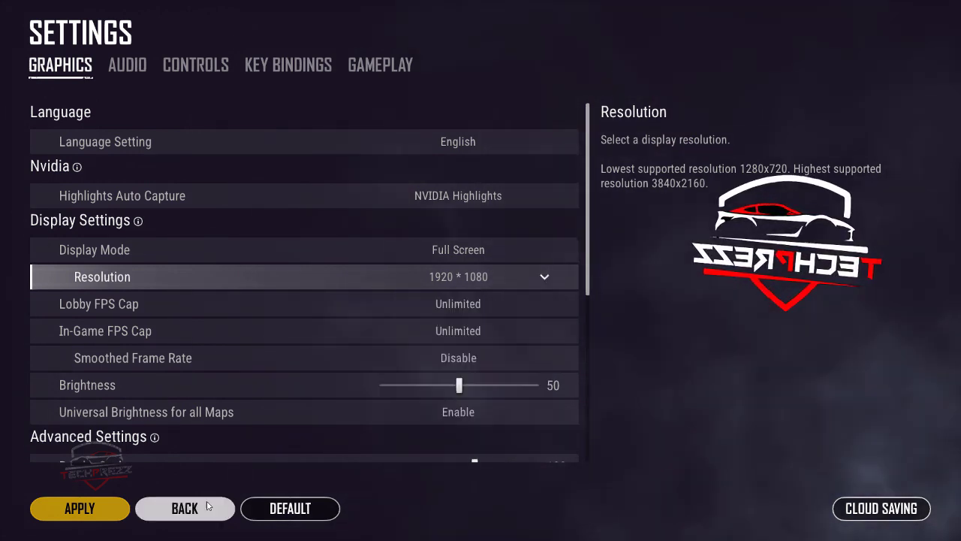
Bring OBS forward and review Game Capture's Force Scaling and anti-cheat hook options, leaving them unchanged
key(alt+Tab)
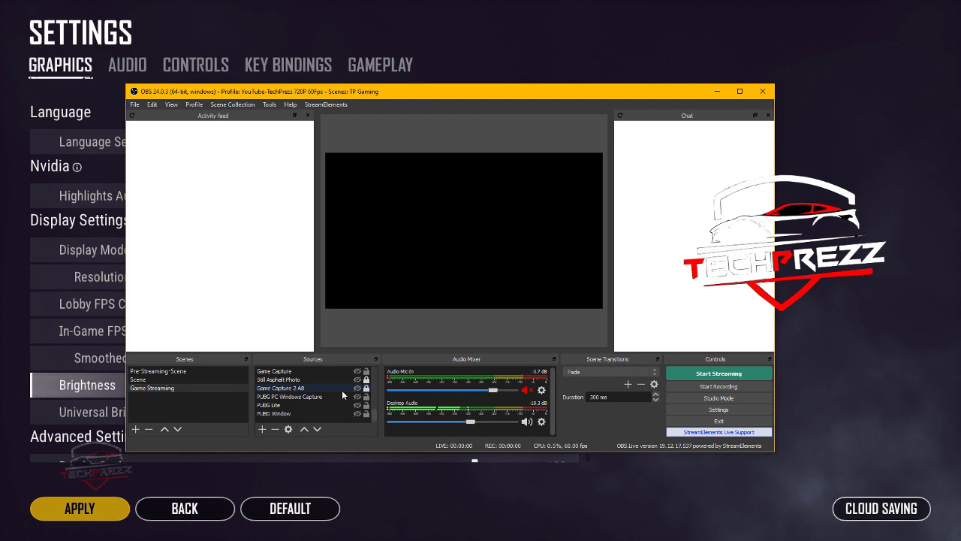
scroll(343, 395, up, 1)
double_click(300, 395)
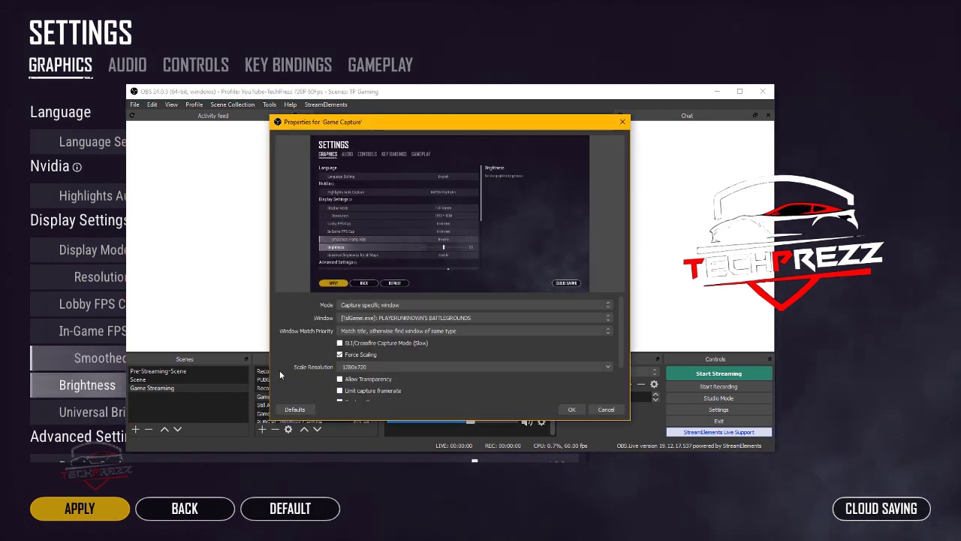
scroll(280, 375, down, 2)
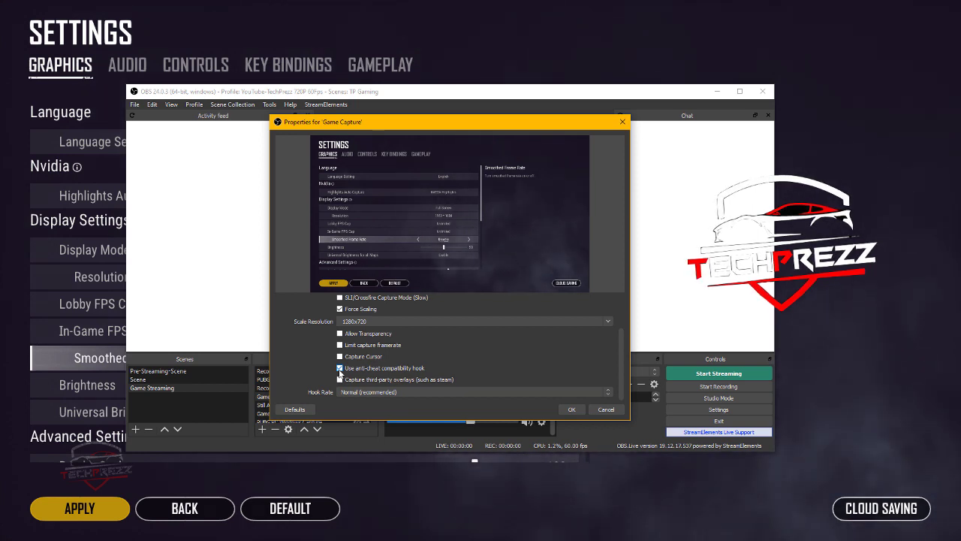
click(571, 411)
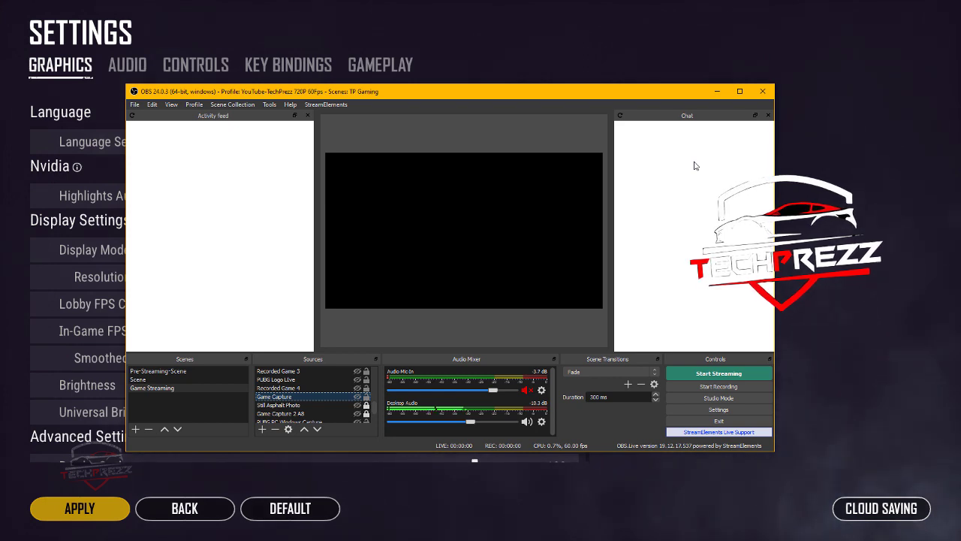
scroll(311, 401, down, 1)
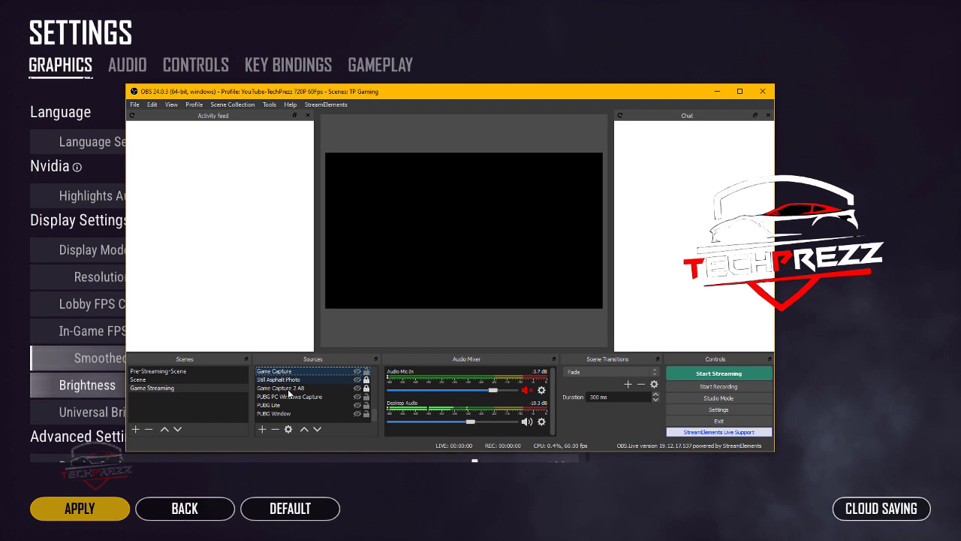
click(263, 428)
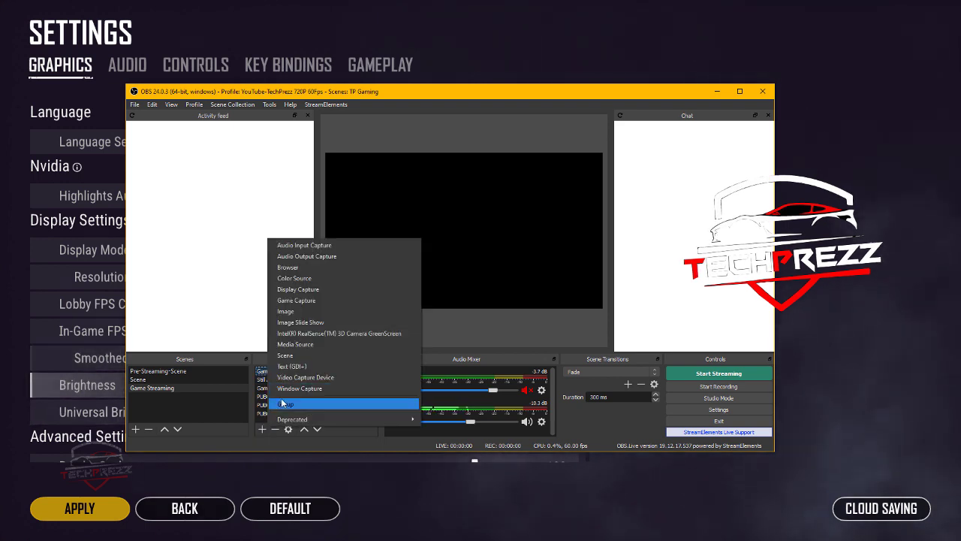
click(261, 431)
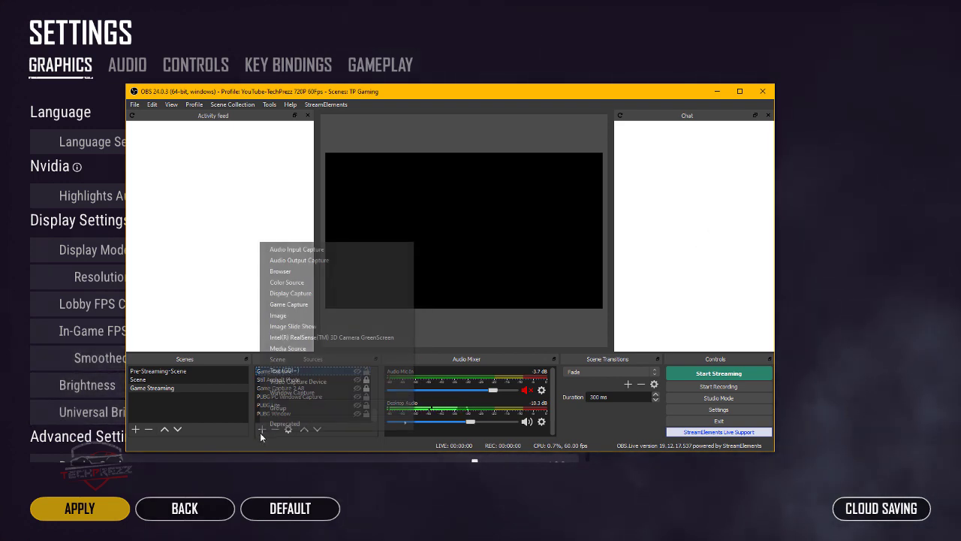
click(222, 438)
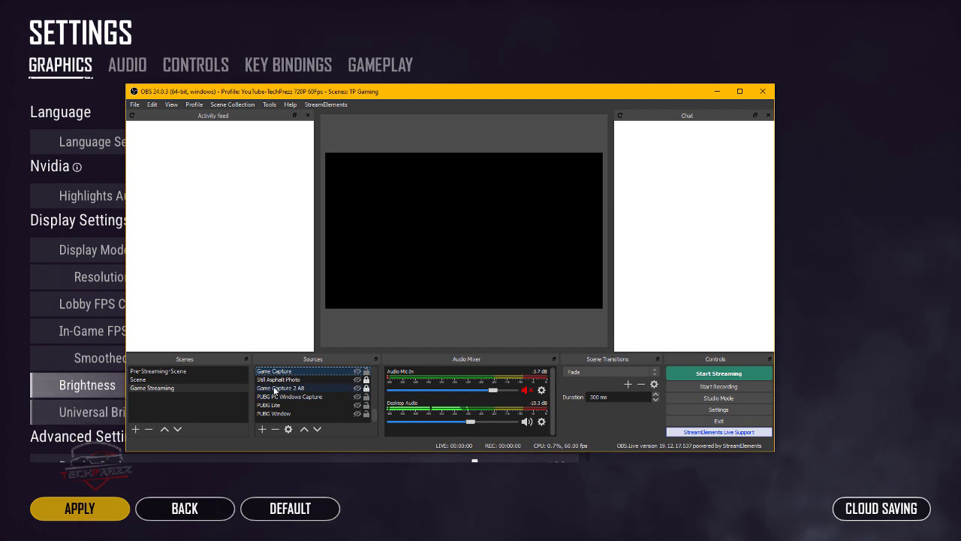
click(262, 429)
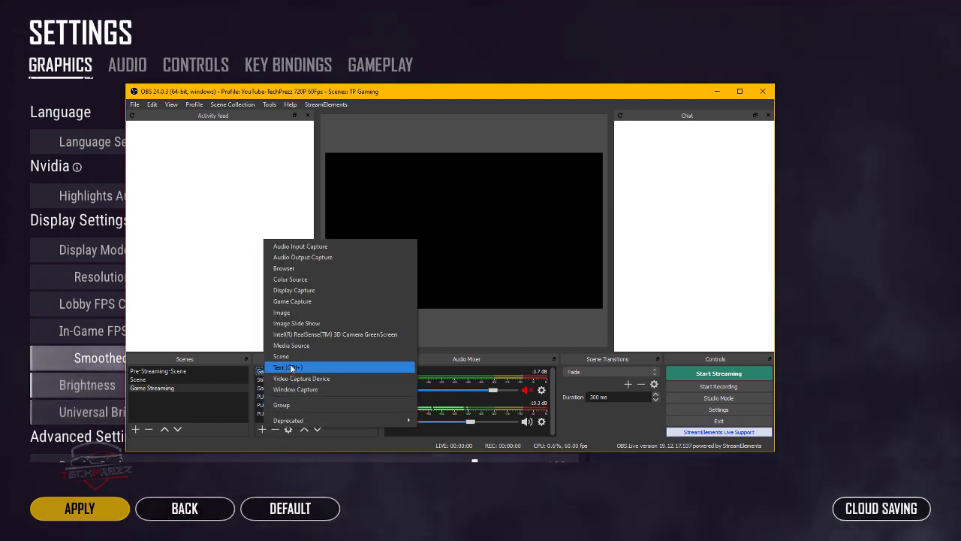
click(322, 389)
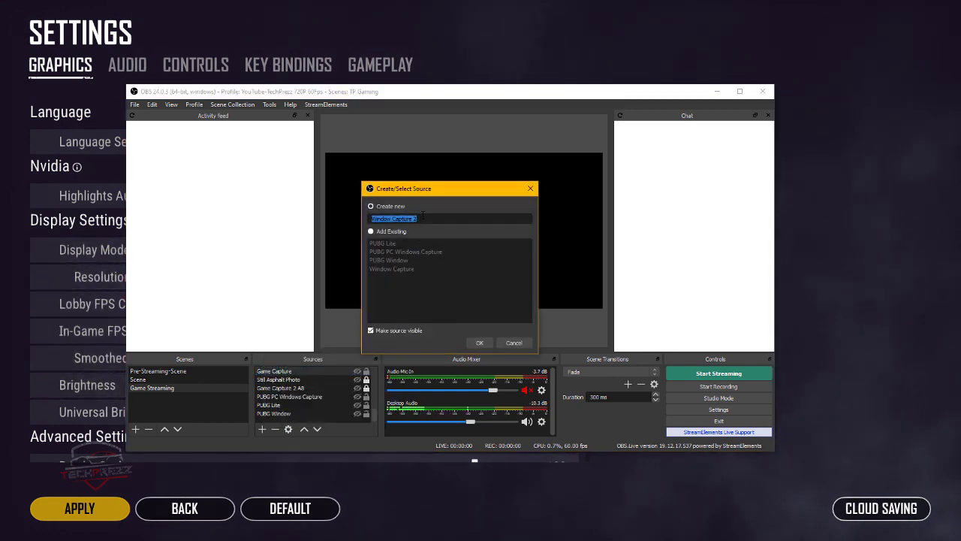
click(504, 342)
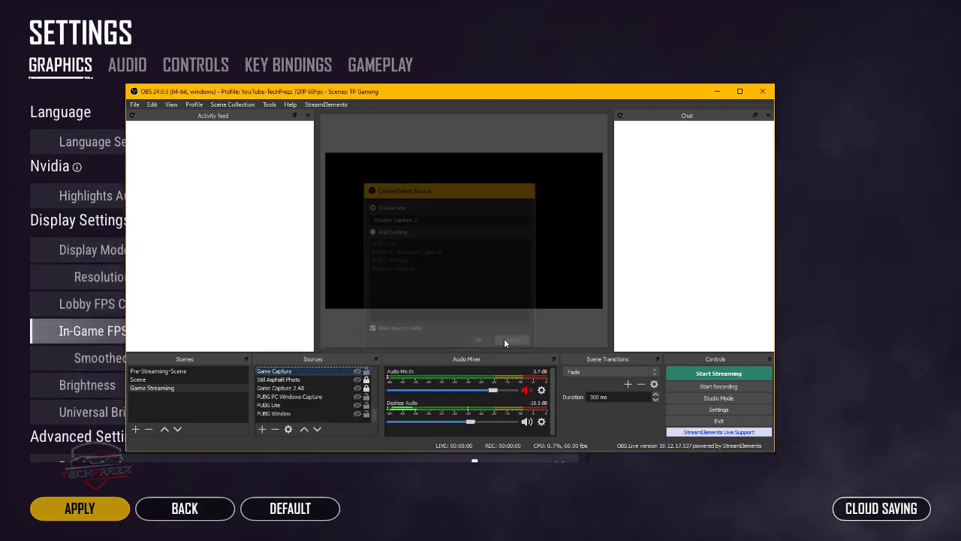
Keep PLAYERUNKNOWN'S BATTLEGROUNDS as the window captured by the PUBG PC Windows Capture source
click(294, 396)
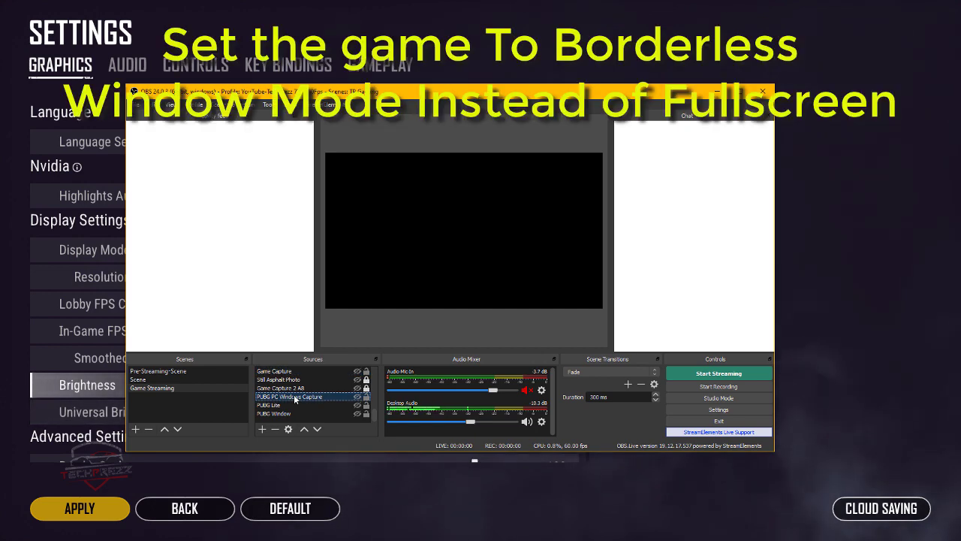
double_click(294, 397)
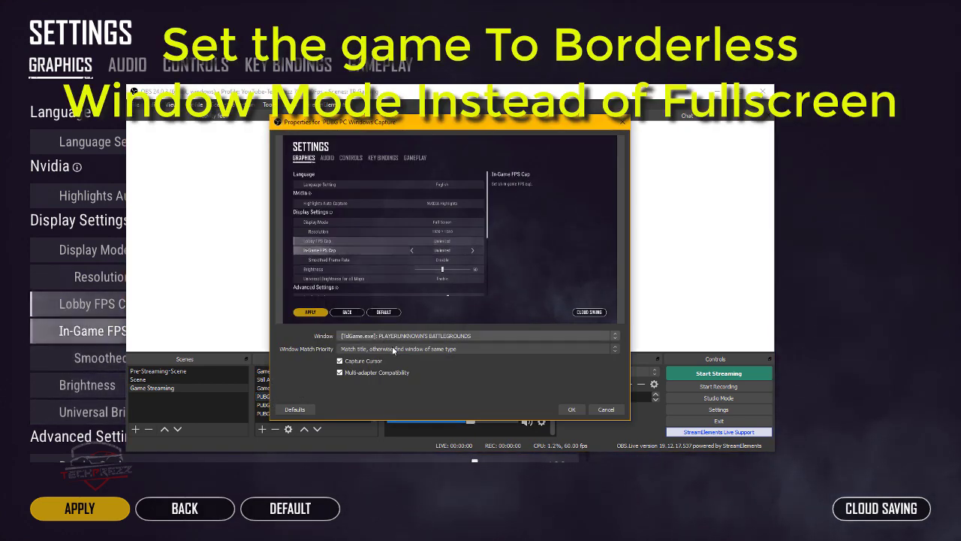
click(423, 337)
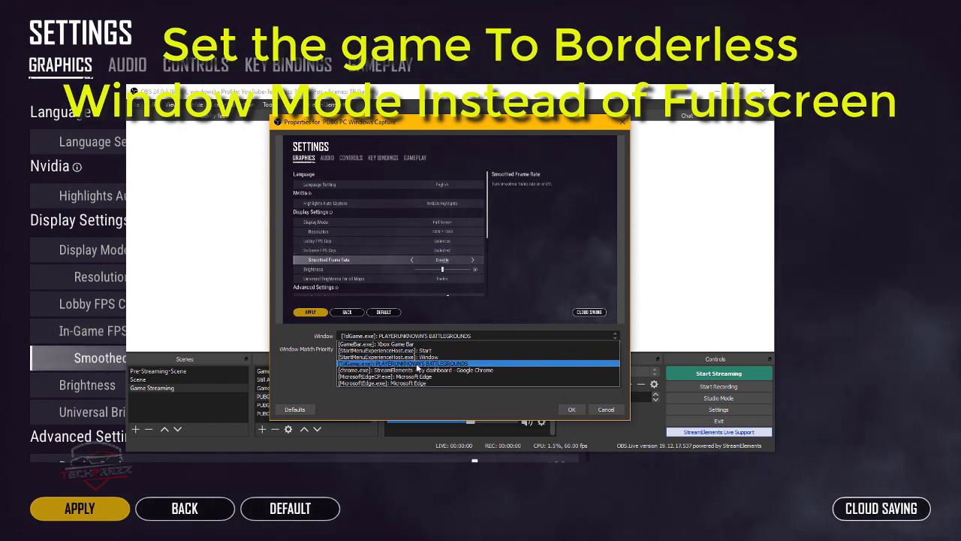
click(418, 365)
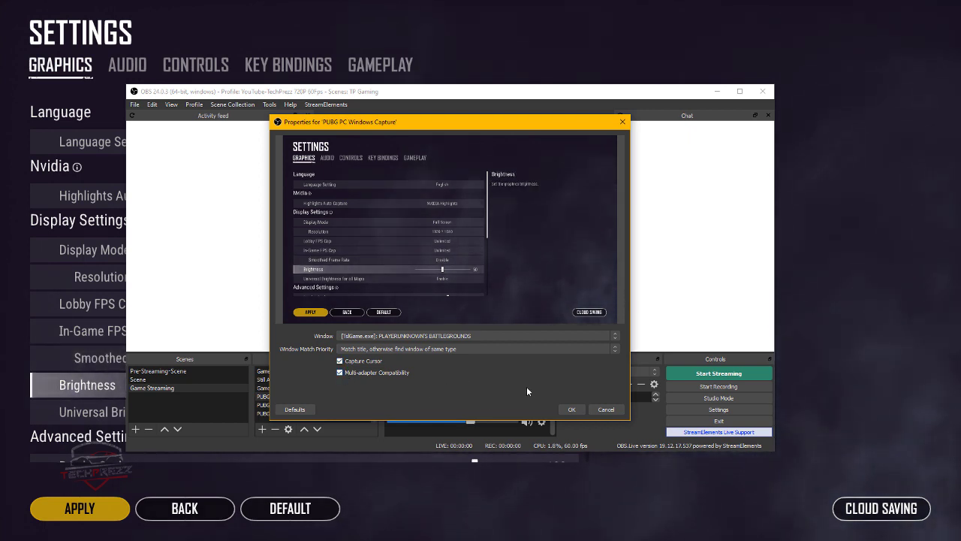
click(573, 410)
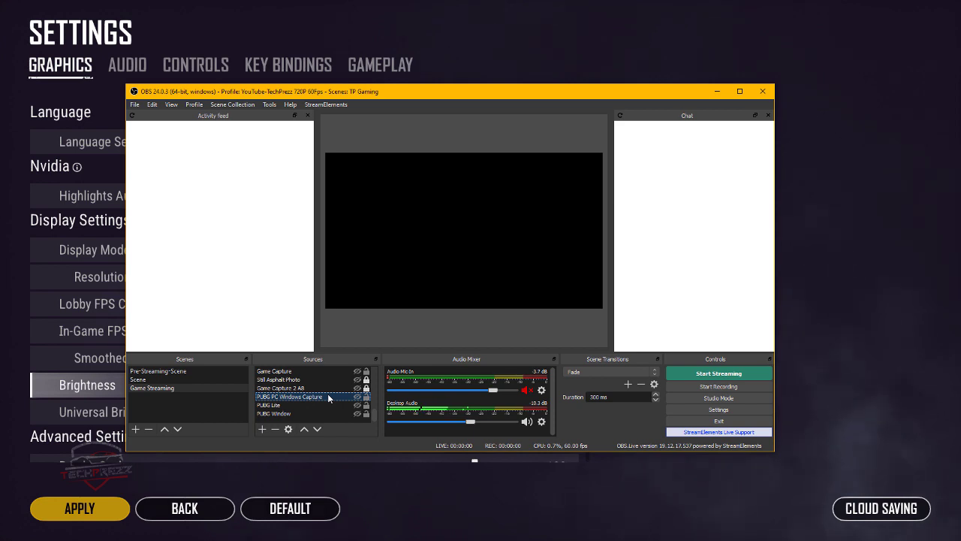
scroll(328, 395, up, 5)
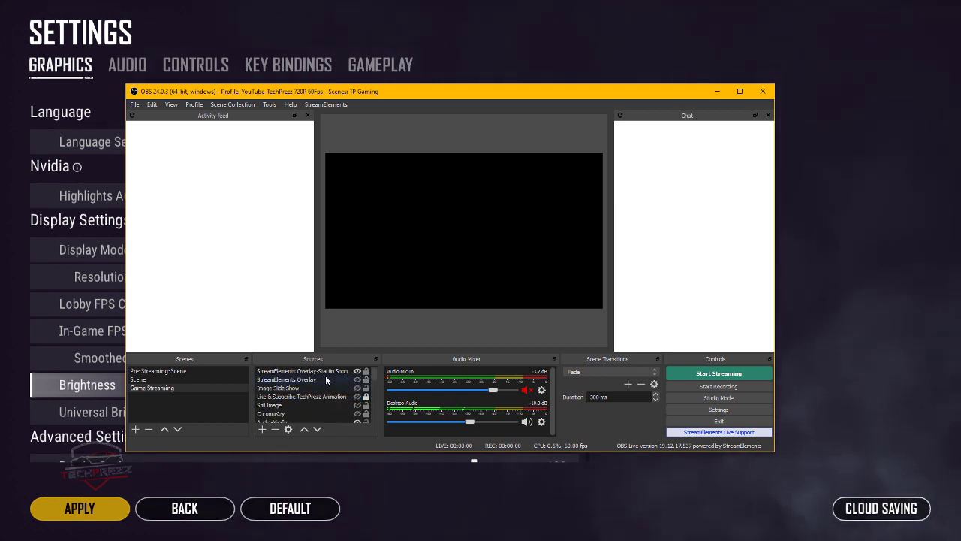
key(Down)
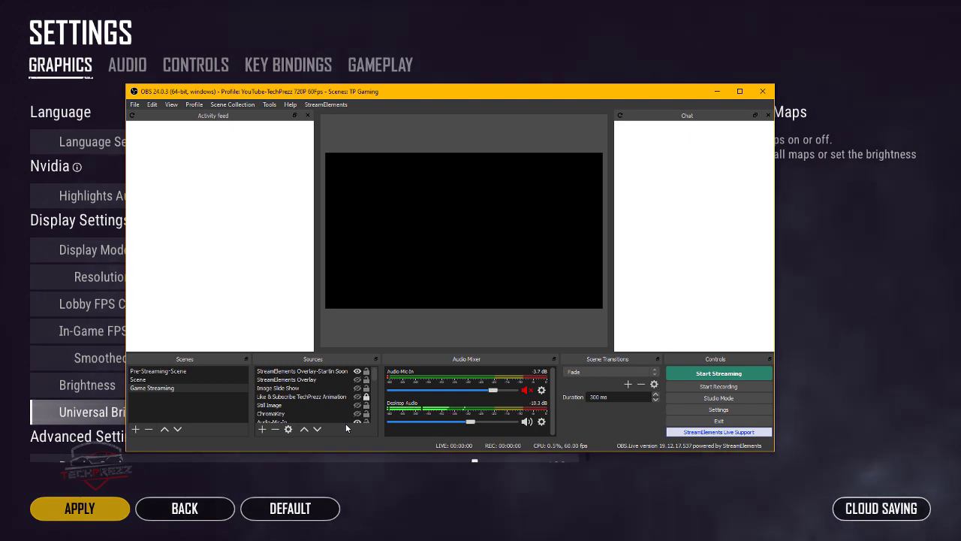
click(329, 371)
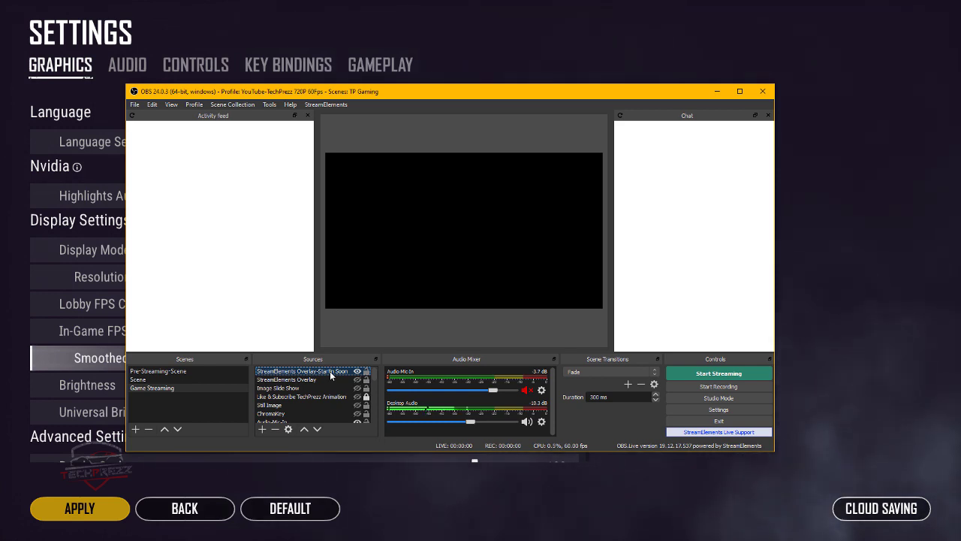
key(Down)
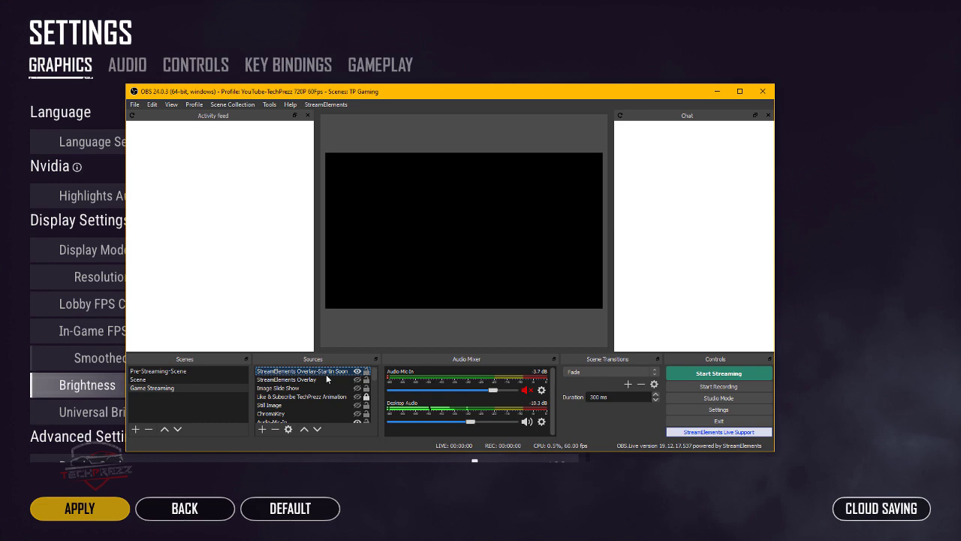
ctrl+click(317, 379)
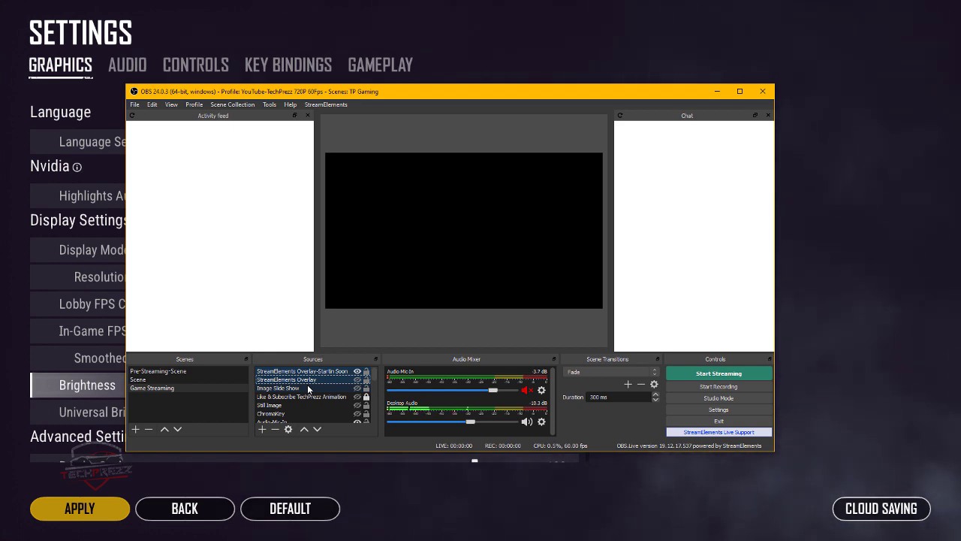
click(302, 396)
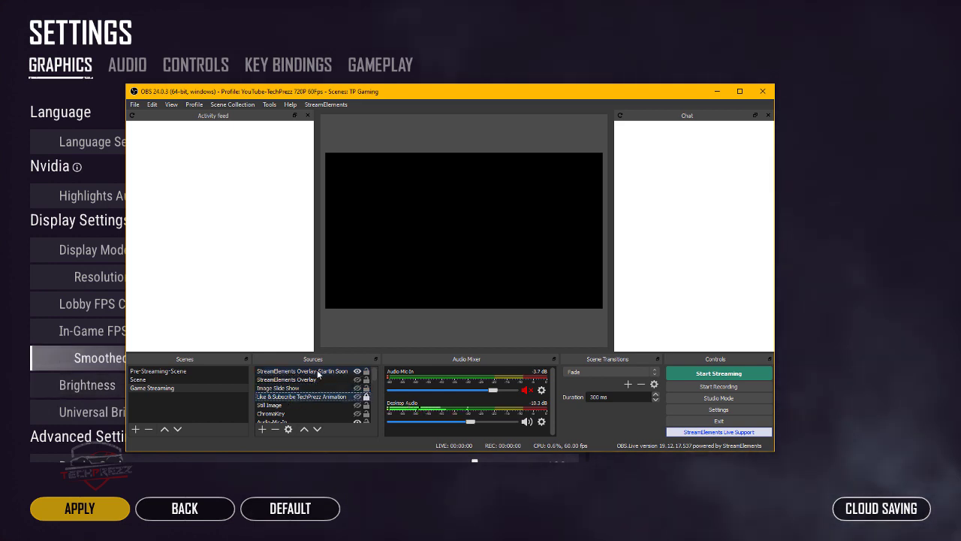
click(319, 372)
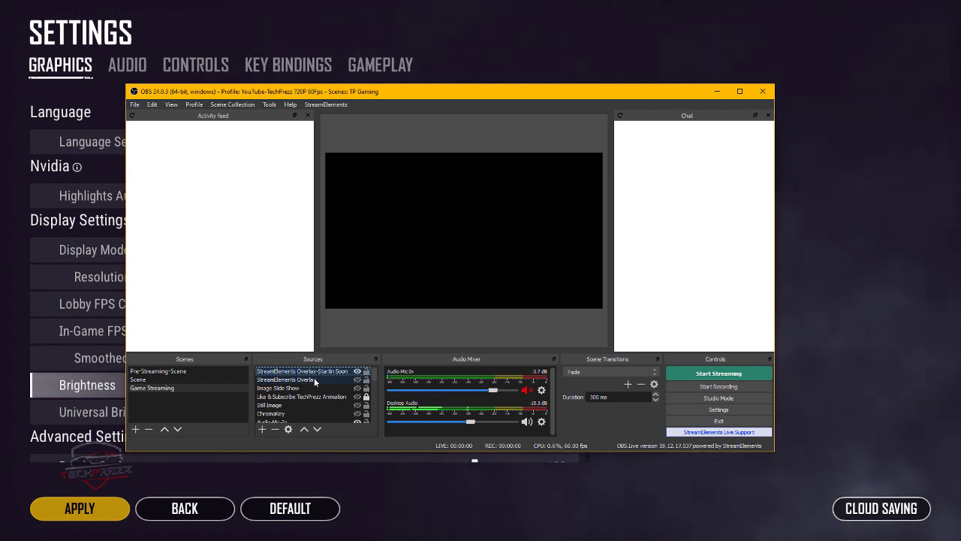
click(315, 380)
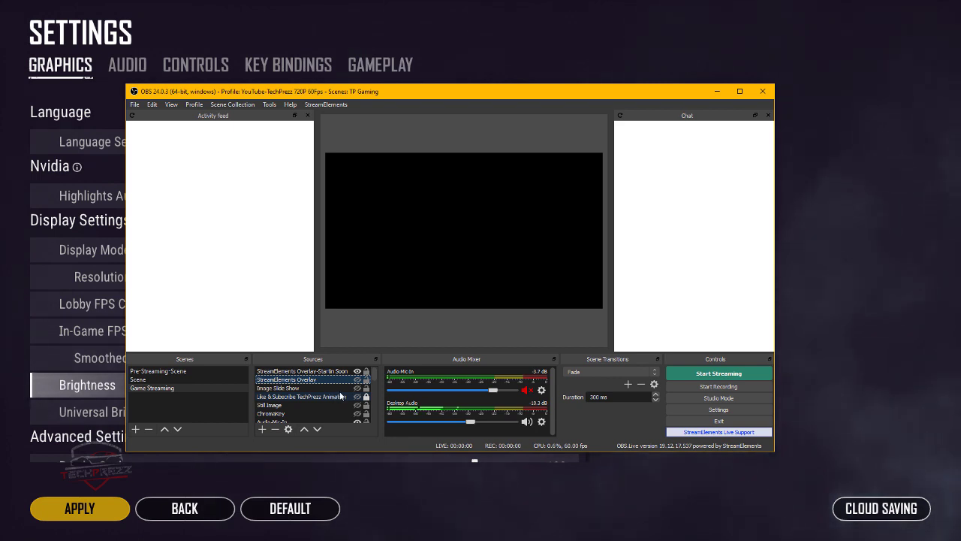
scroll(322, 384, down, 5)
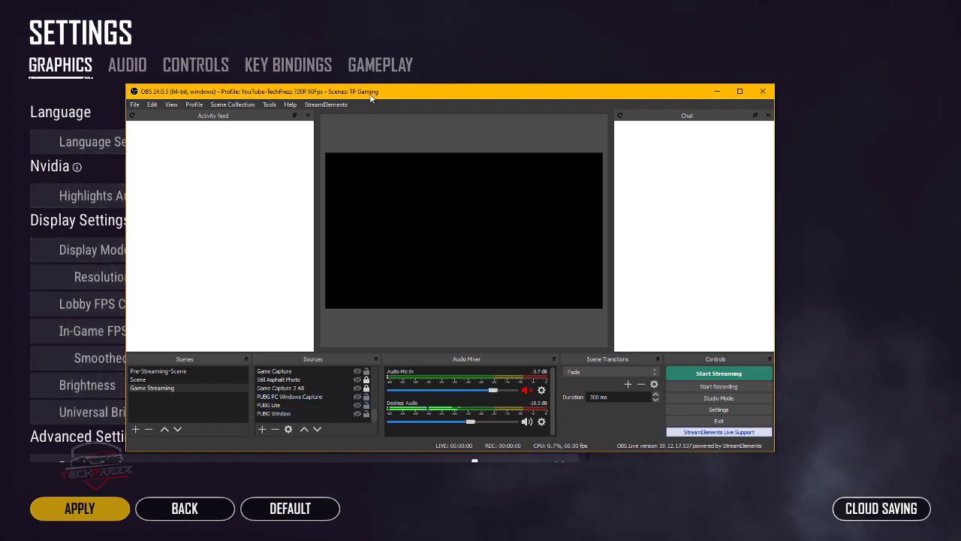
Start the Auto-Configuration Wizard from Tools and advance to its video settings page
click(268, 105)
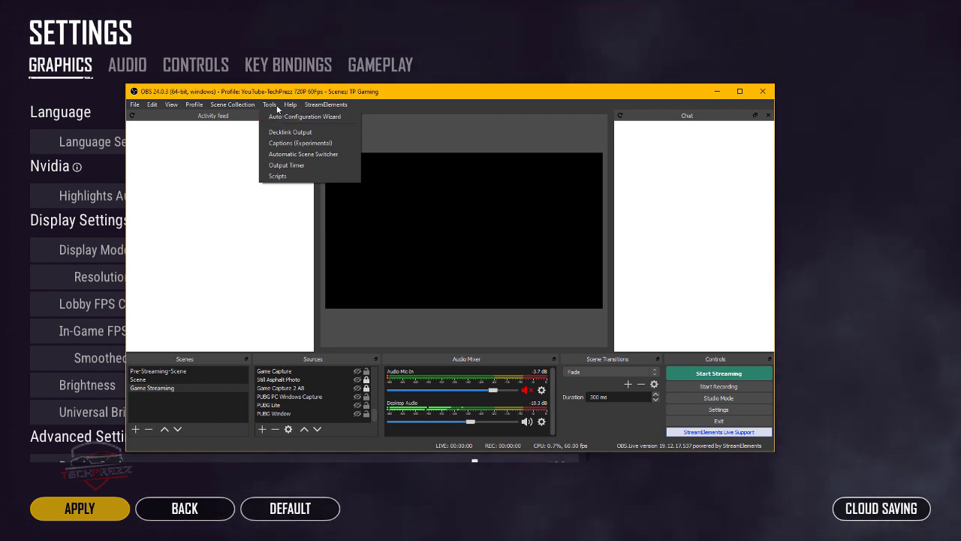
click(278, 117)
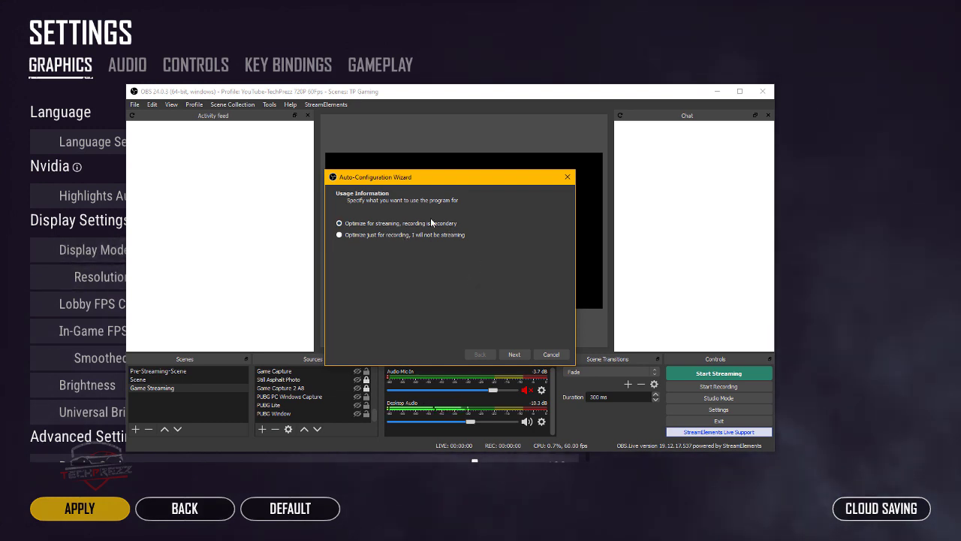
click(515, 354)
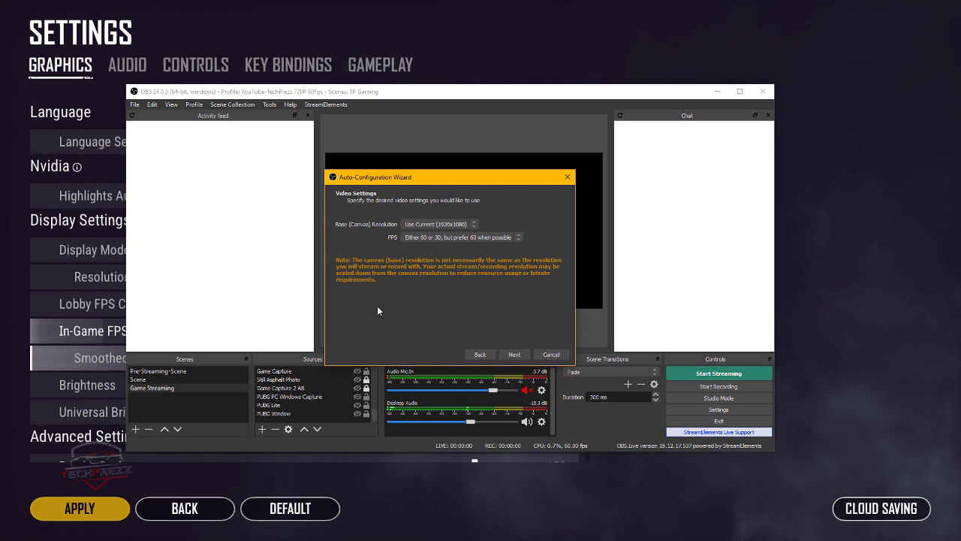
Keep the 1920x1080 canvas and the 'Either 60 or 30, but prefer 60' frame rate
click(442, 224)
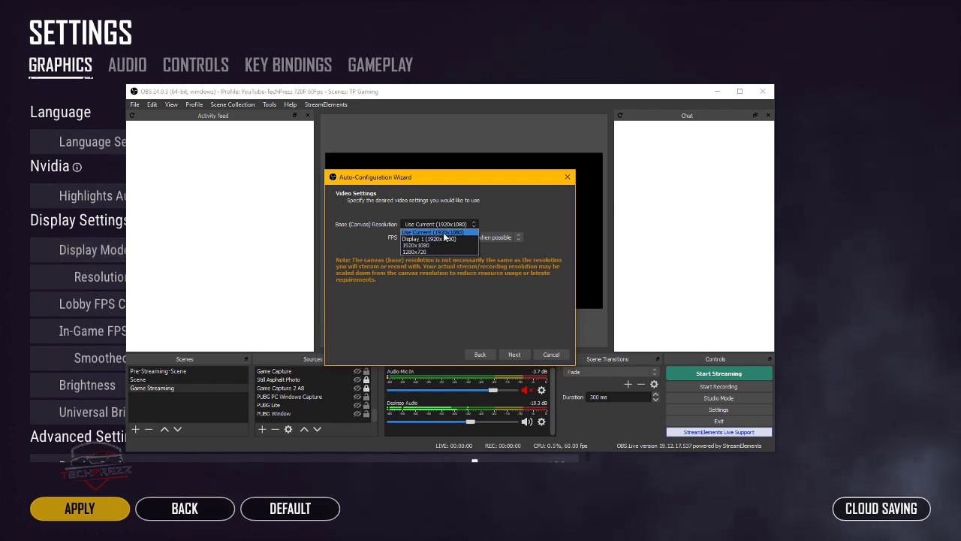
click(443, 234)
click(437, 237)
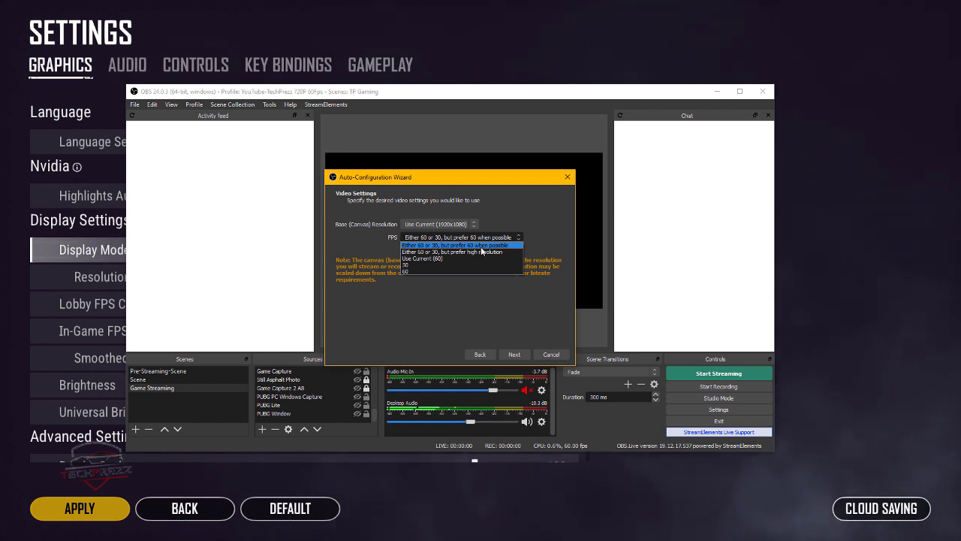
click(482, 246)
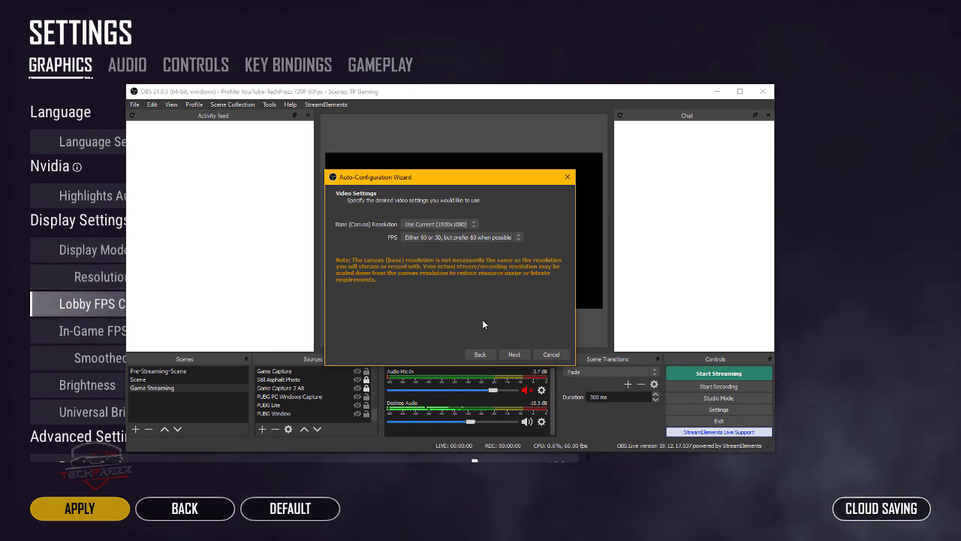
Advance past Stream Information for Restream.io - RTMP and decline the bandwidth test for now
click(524, 354)
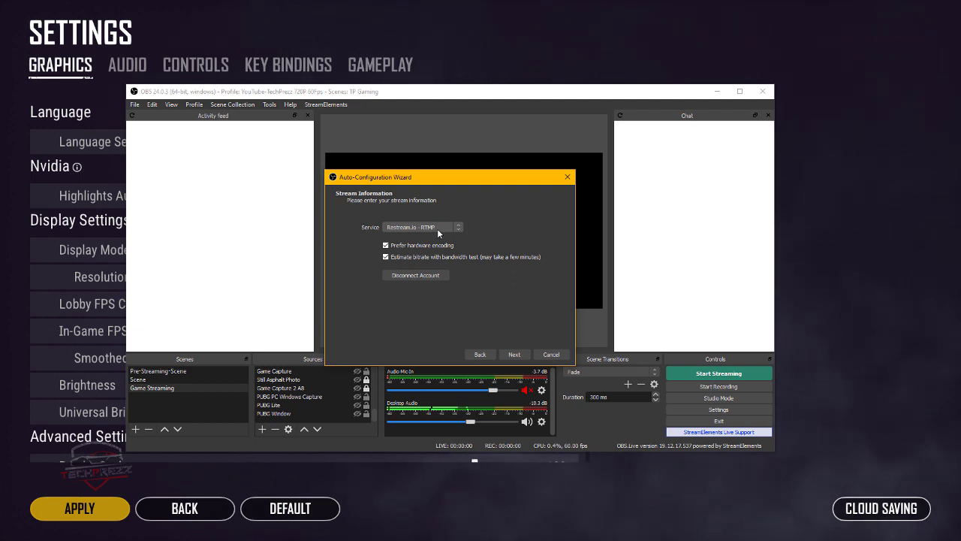
click(514, 354)
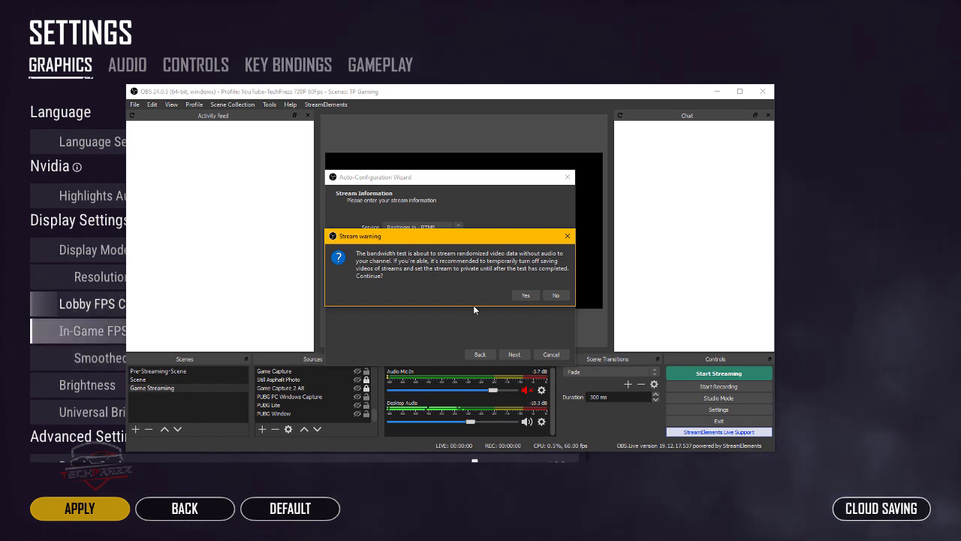
click(554, 295)
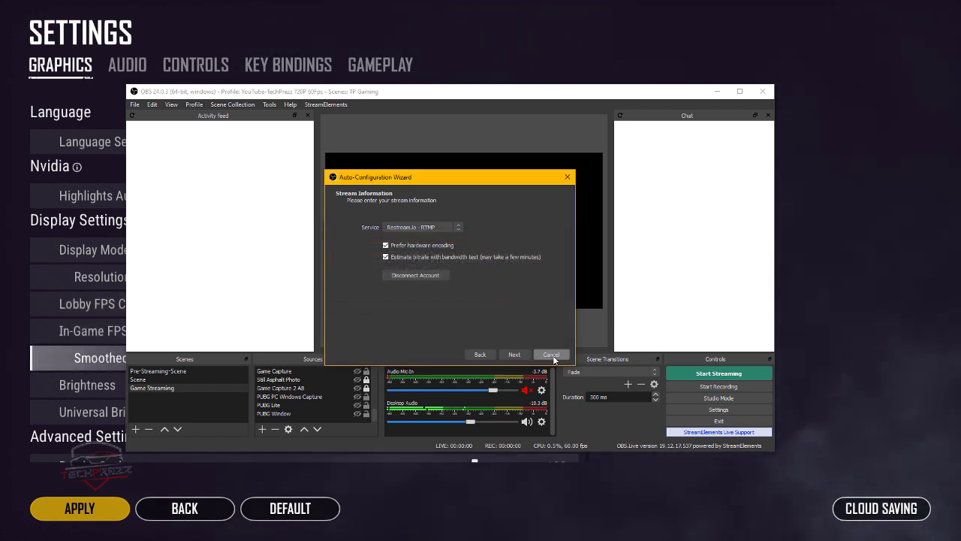